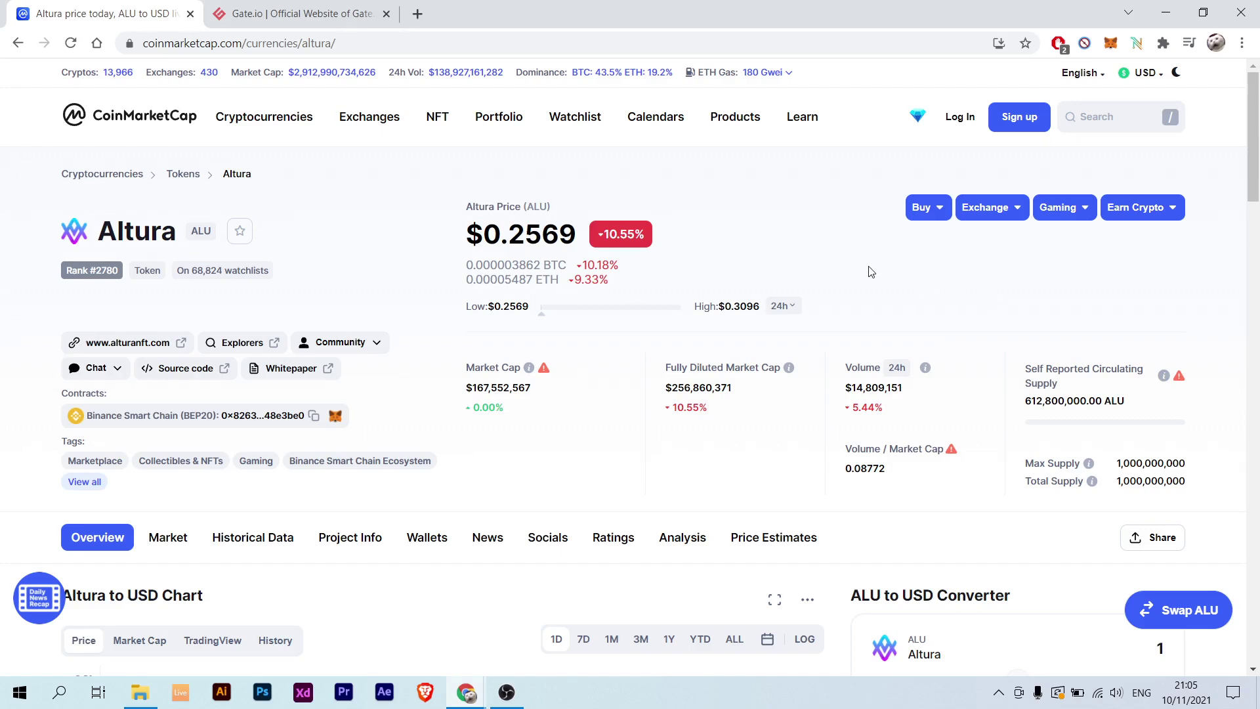
Step: Open Altura's market listings on CoinMarketCap and examine which exchanges trade ALU
scroll(813, 246, down, 3)
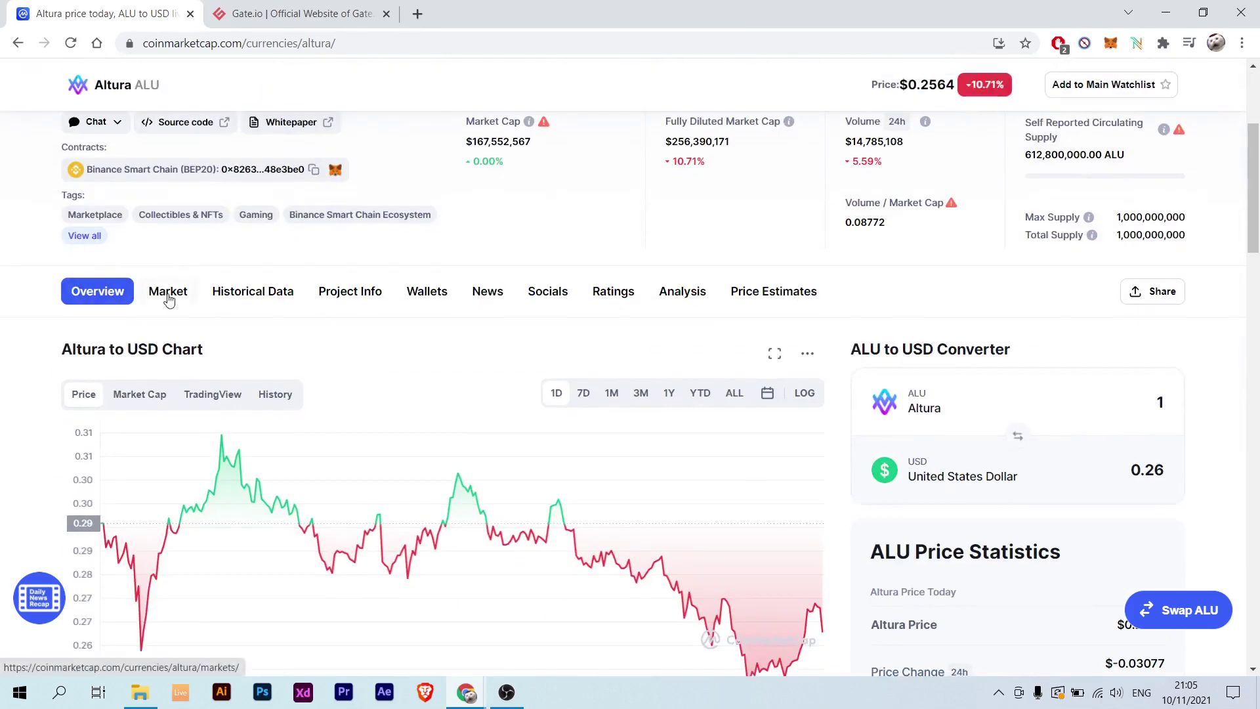
click(168, 292)
scroll(5, 326, down, 6)
scroll(2, 324, up, 2)
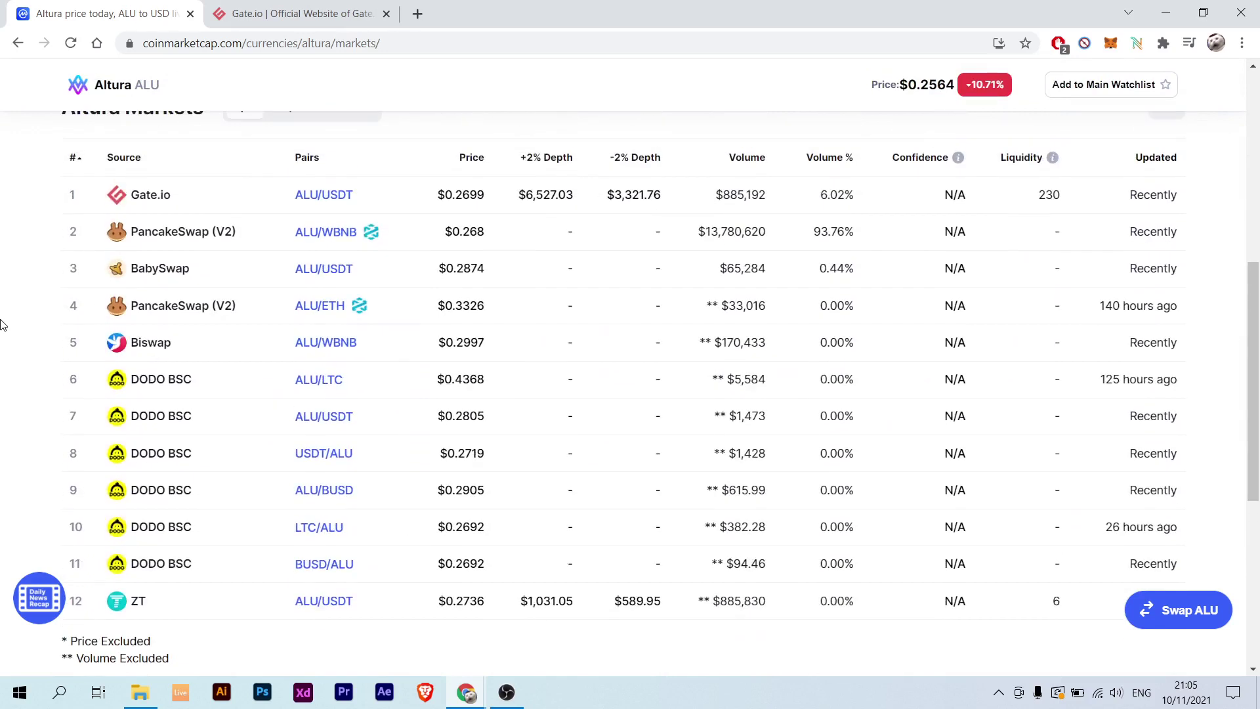
scroll(2, 324, up, 1)
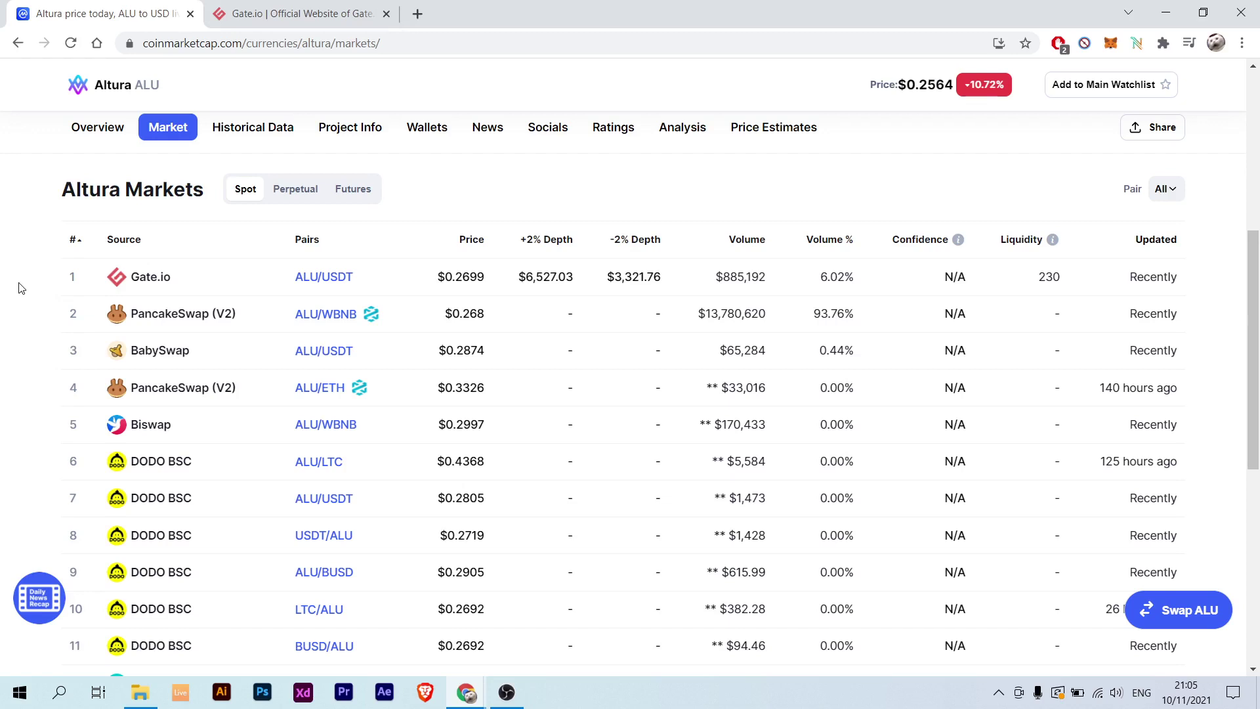
Step: Switch to Gate.io, open the wallet's deposit page and look over the coin and chain choices for Tether USDT
click(241, 5)
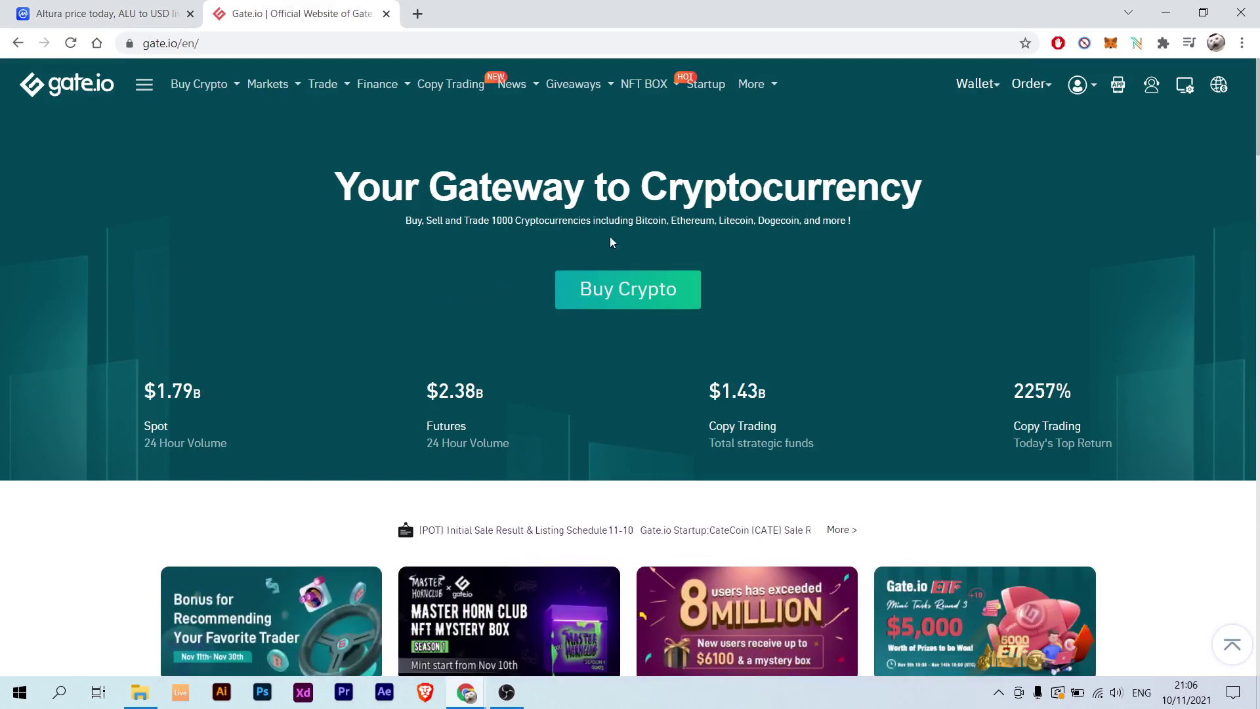
mouse_move(976, 83)
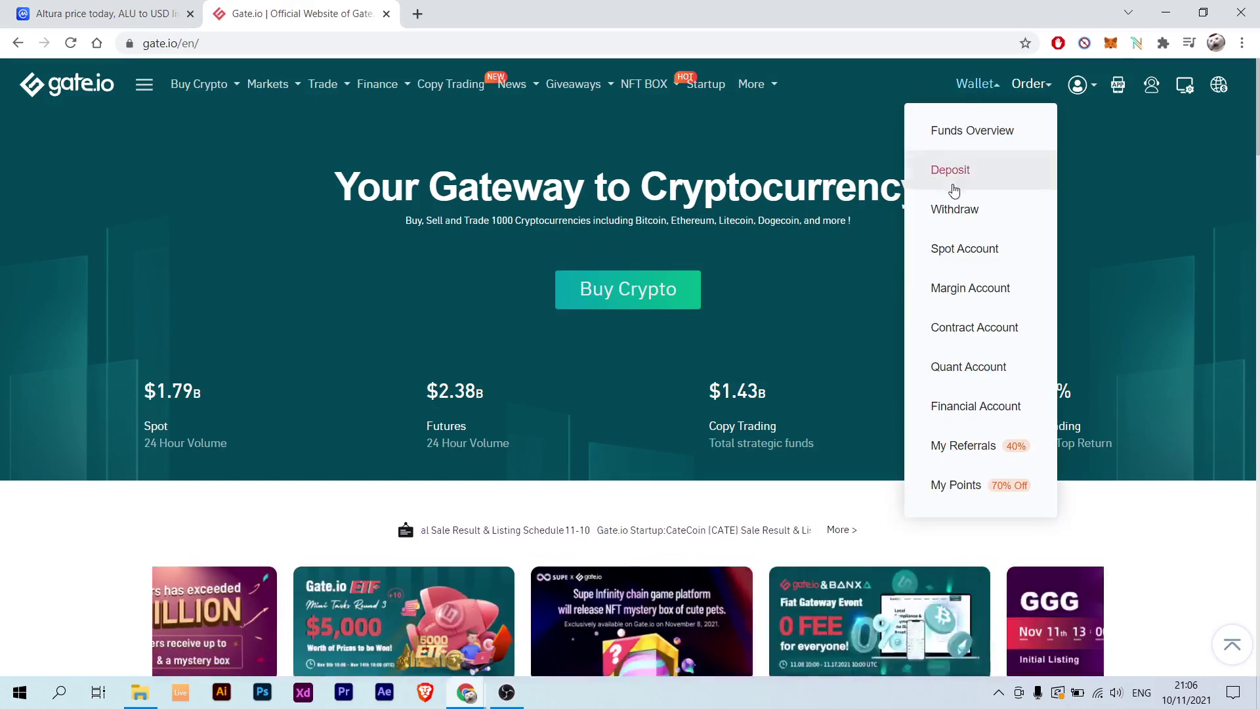
click(956, 172)
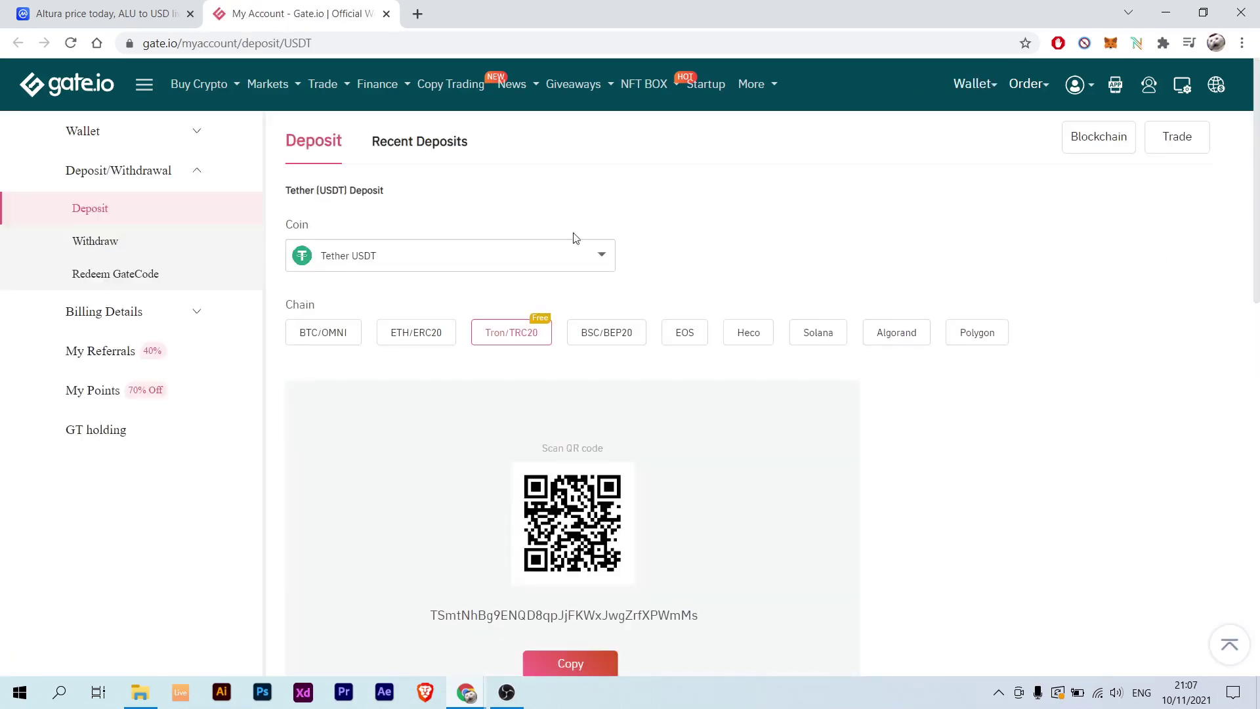
click(463, 254)
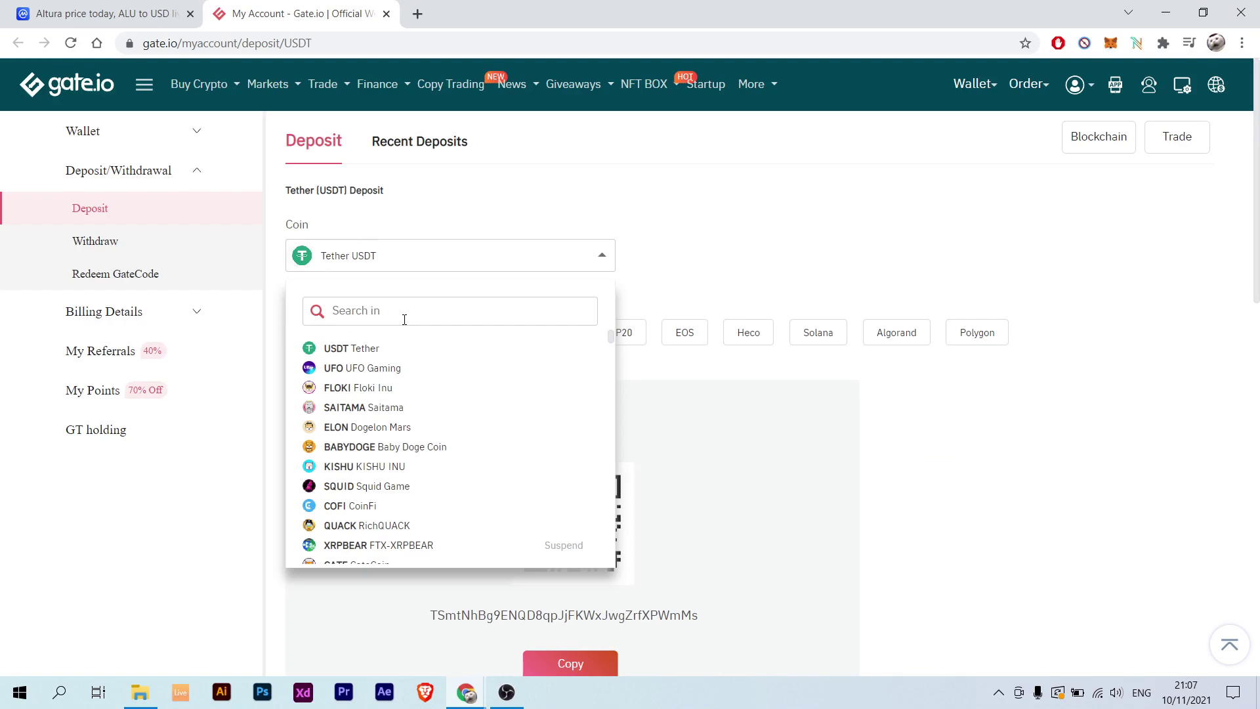
click(776, 402)
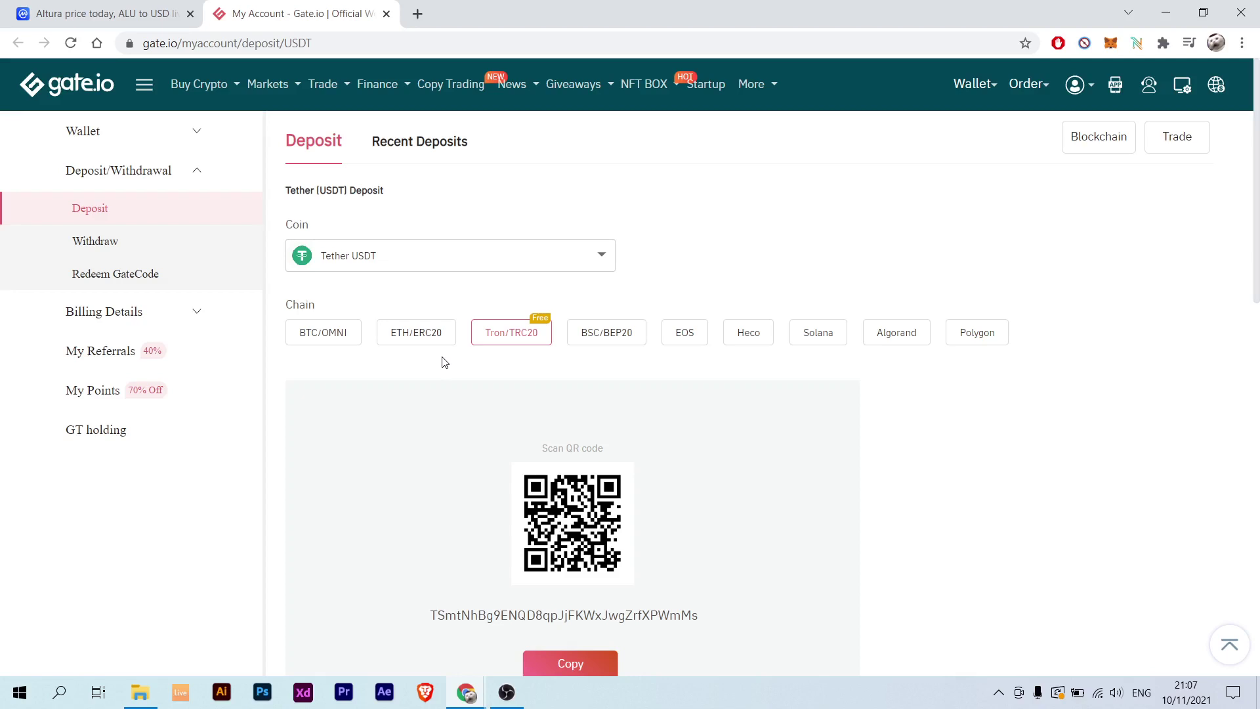
scroll(444, 362, down, 1)
scroll(444, 362, up, 1)
Step: Open spot trading, search for "ada" and bring up the ADA_USDT pair's limit order forms
mouse_move(323, 89)
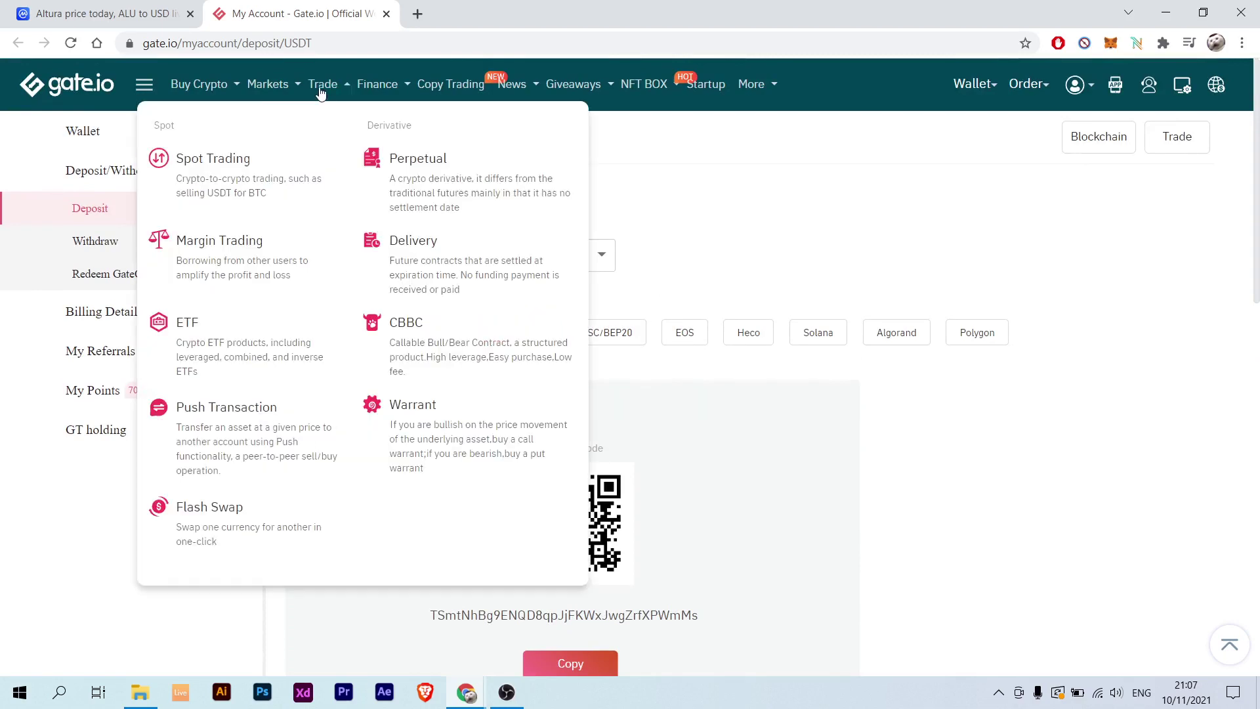
click(248, 163)
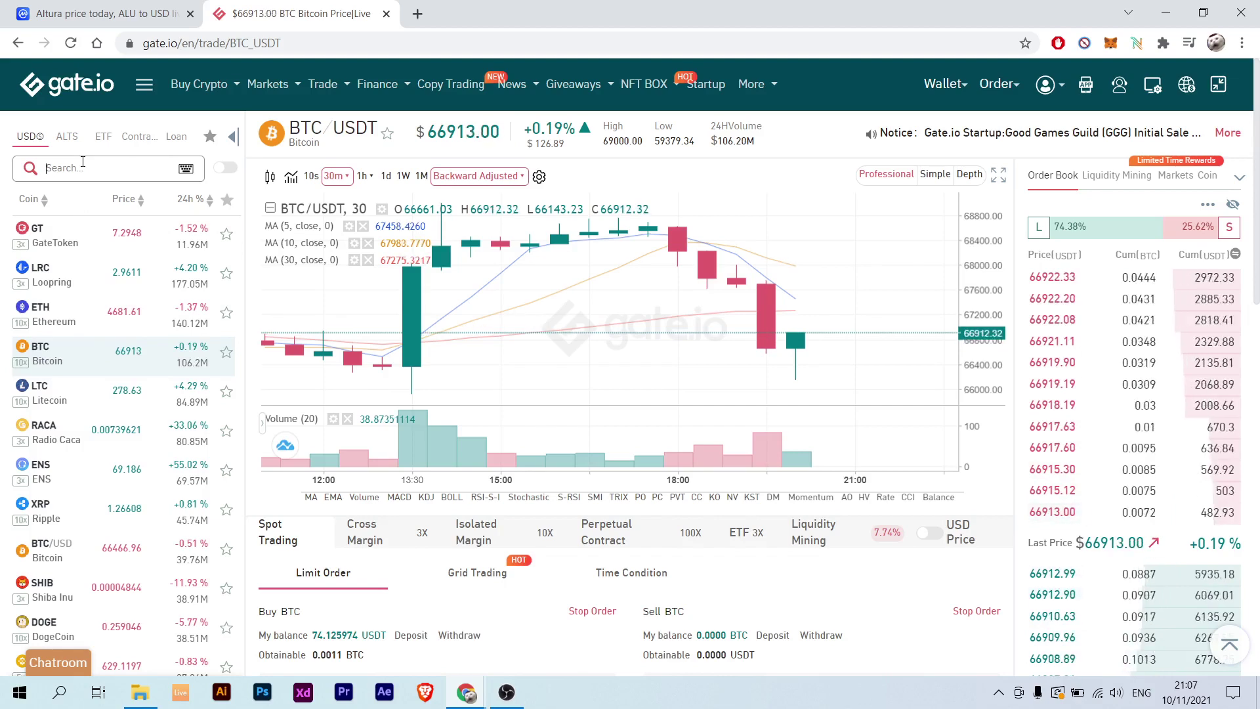
click(83, 164)
text(ada)
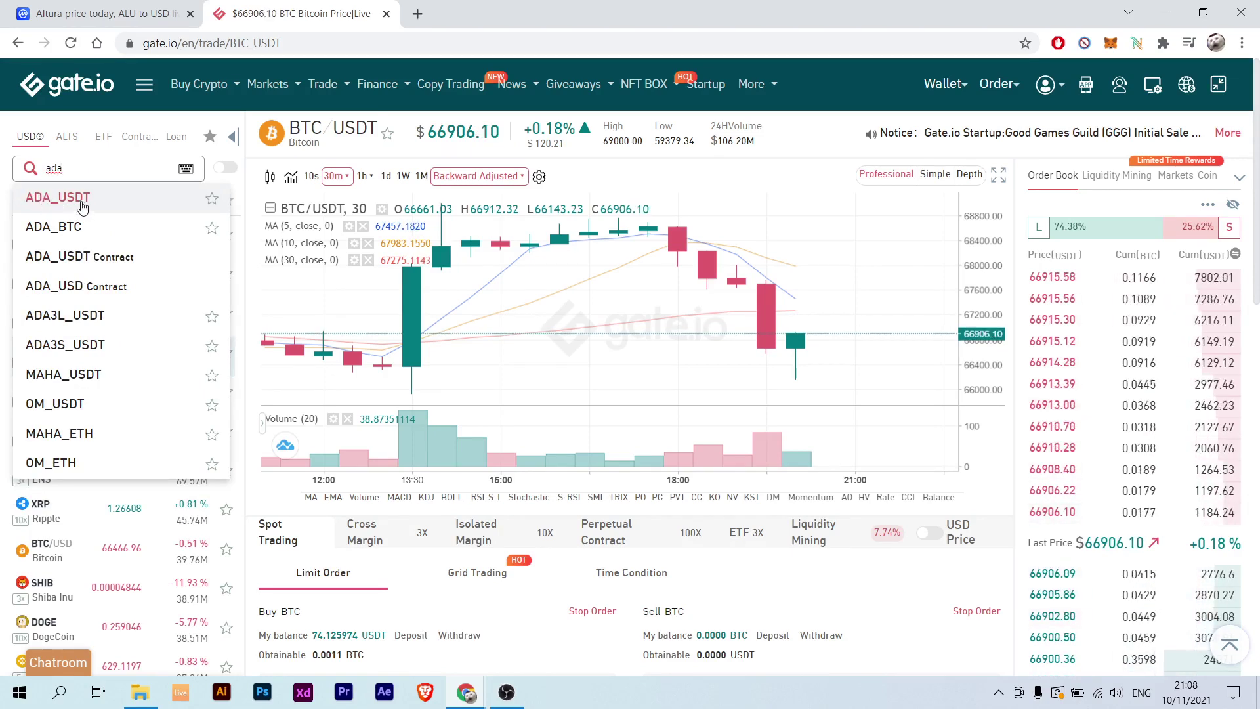
click(126, 202)
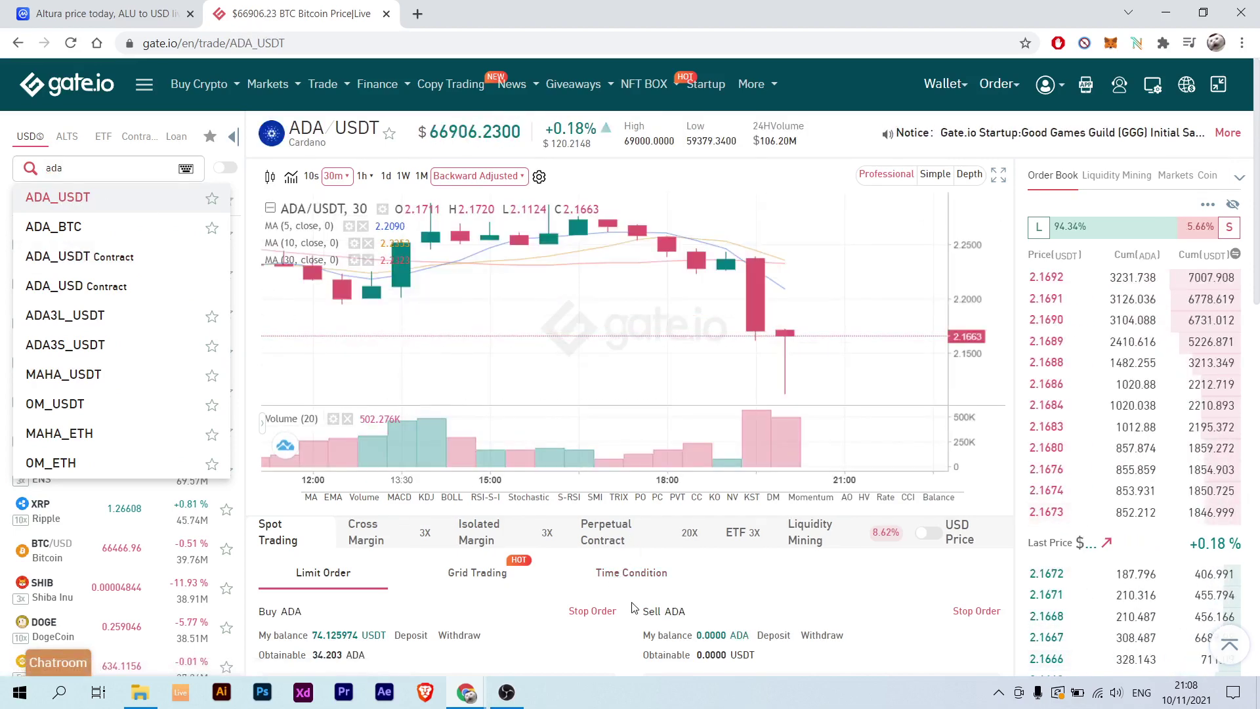
scroll(616, 577, down, 4)
scroll(669, 380, down, 1)
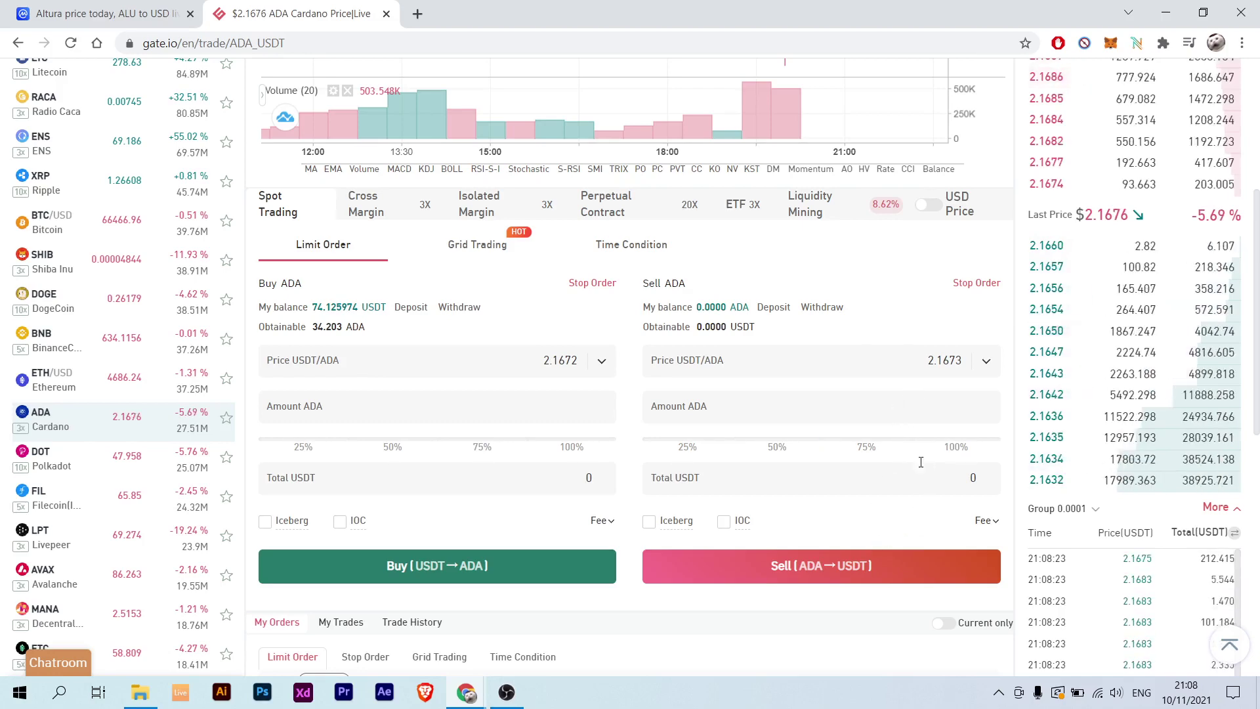
click(772, 441)
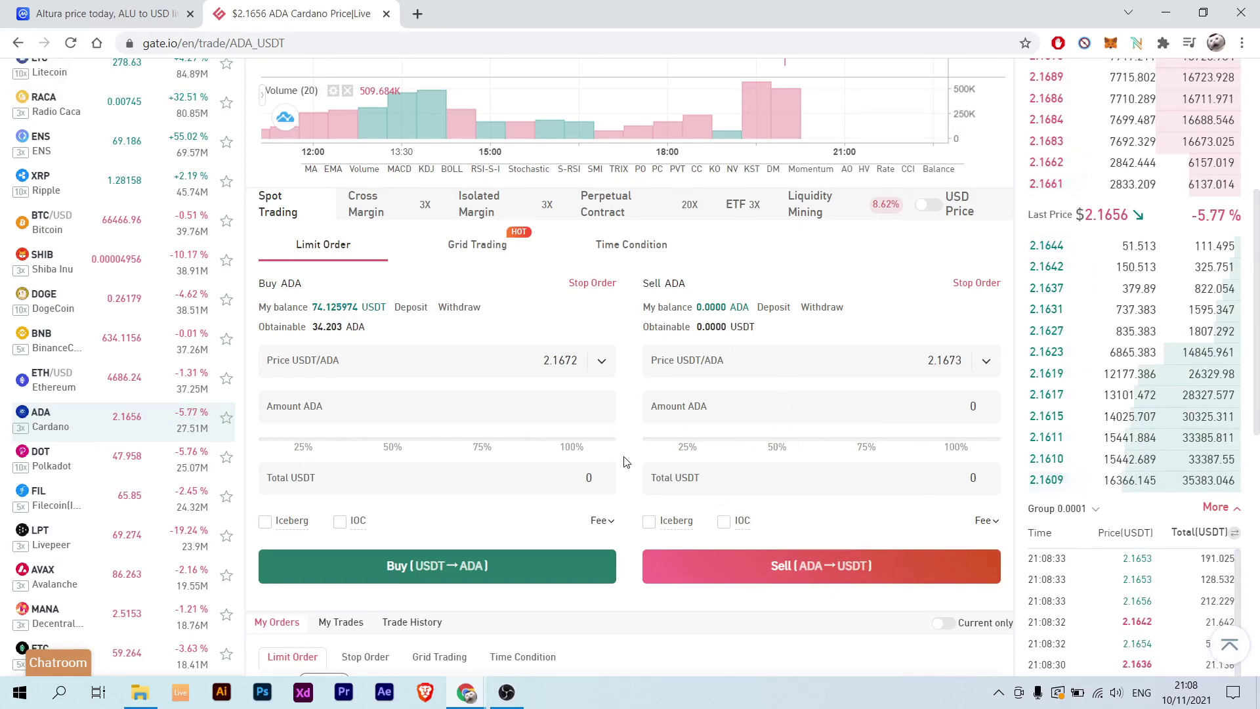
Step: Search the trading pairs for "altu" and open the ALU_USDT pair's limit order forms
scroll(623, 446, up, 5)
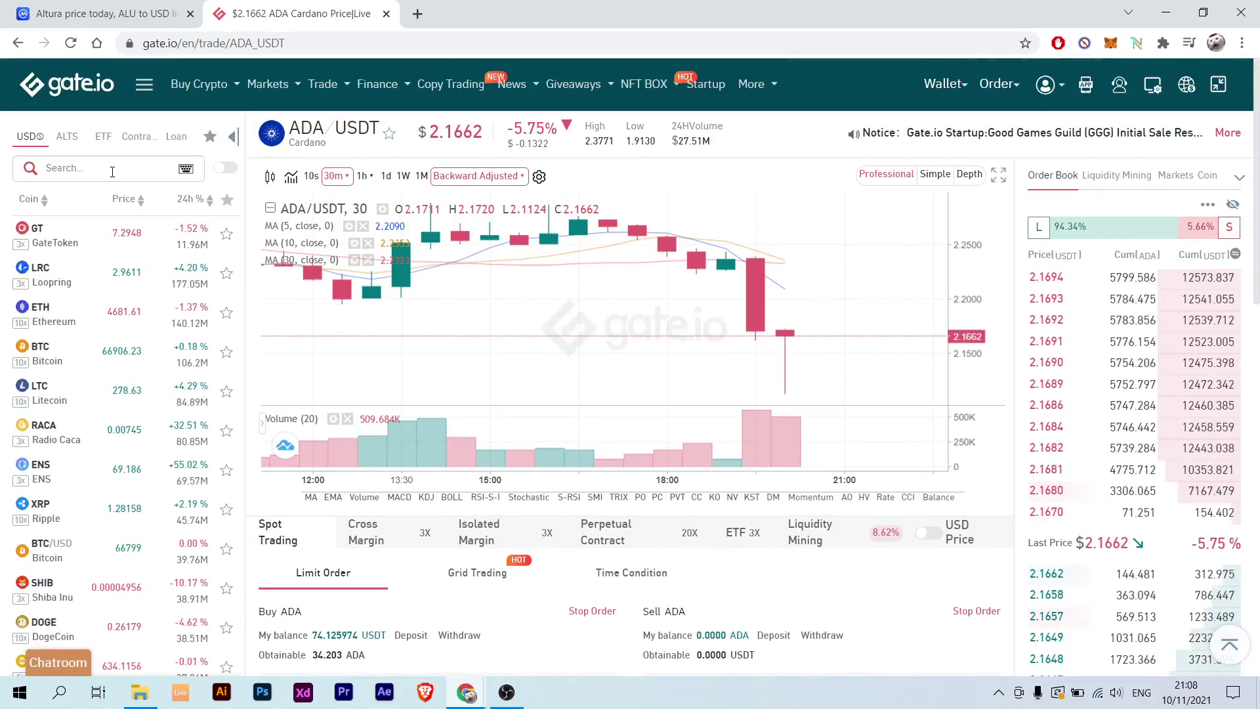
click(112, 170)
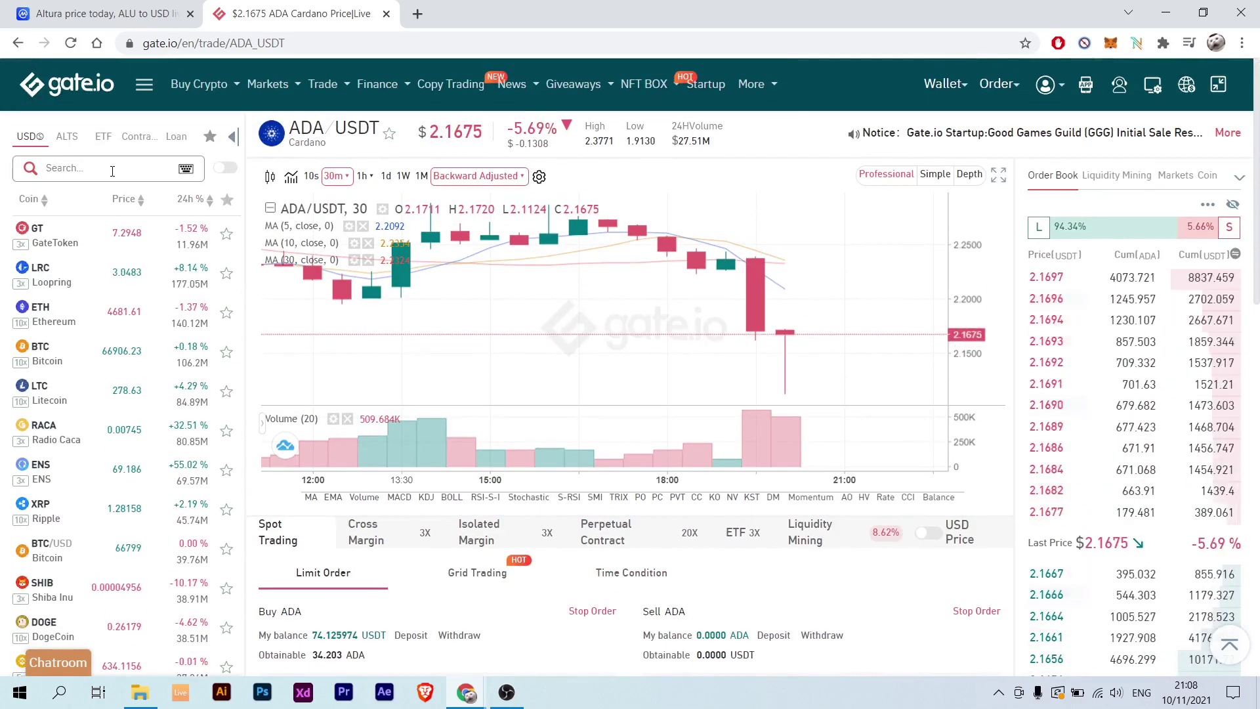
text(altu)
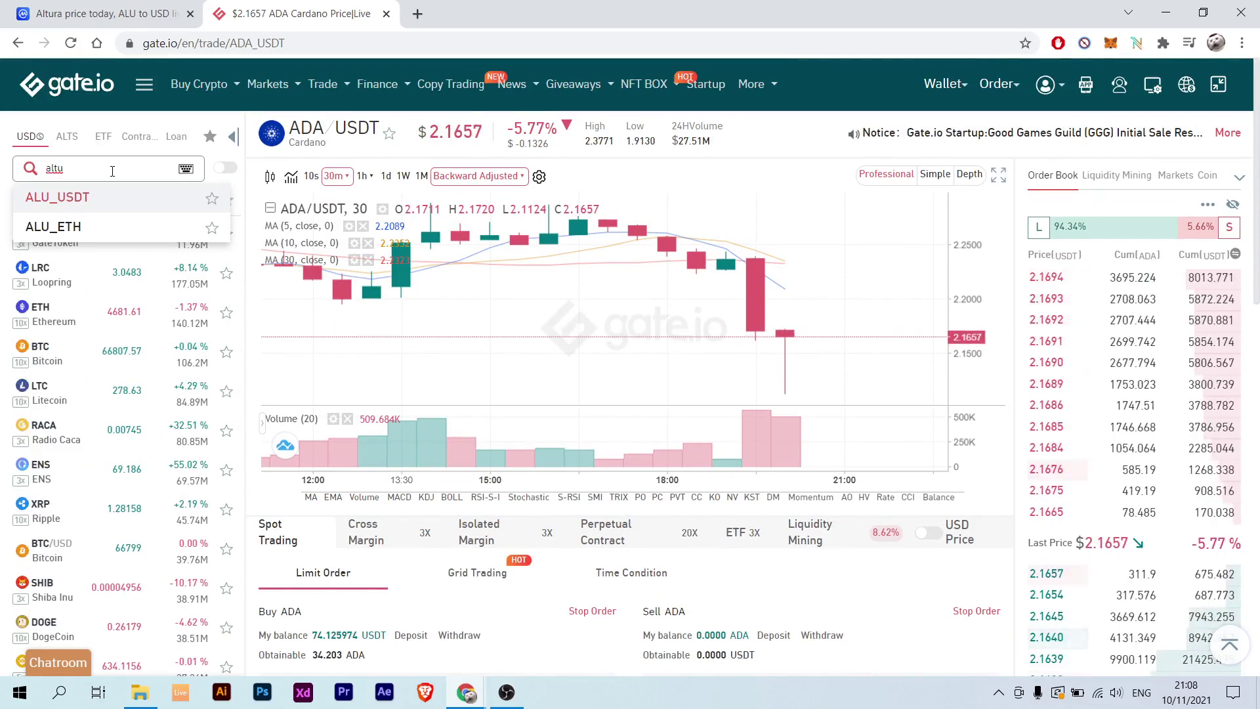
click(78, 200)
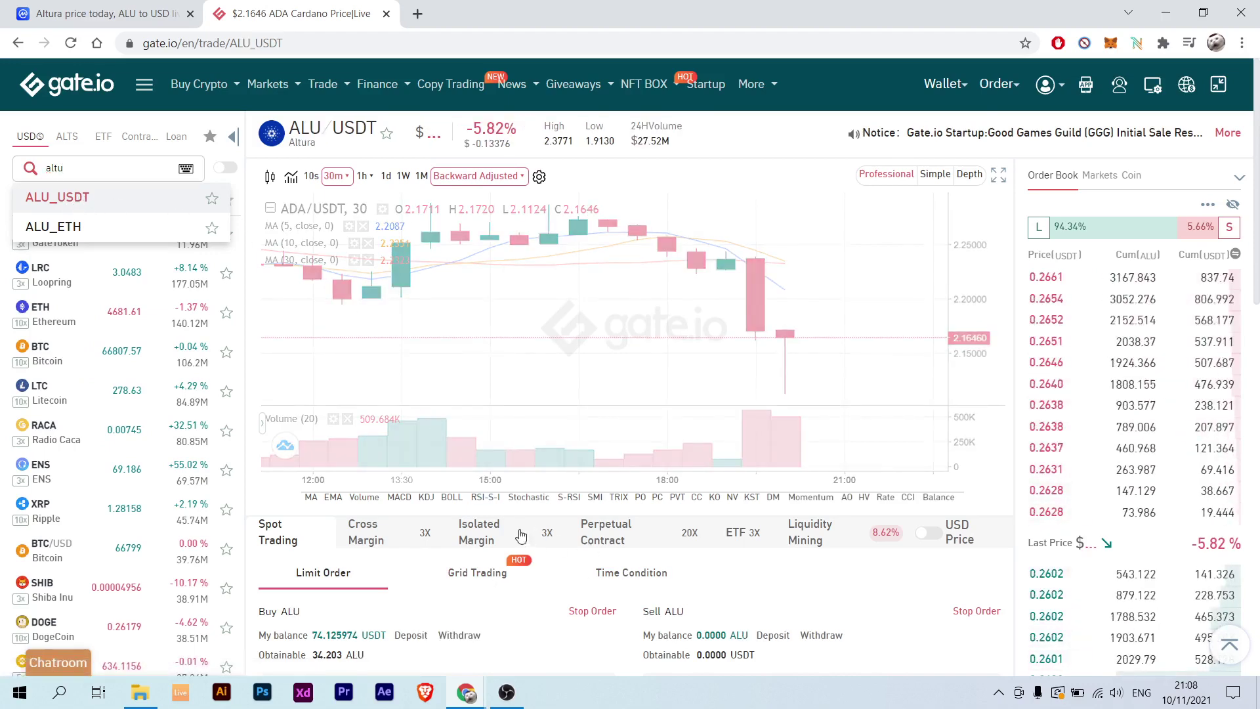
scroll(563, 574, down, 5)
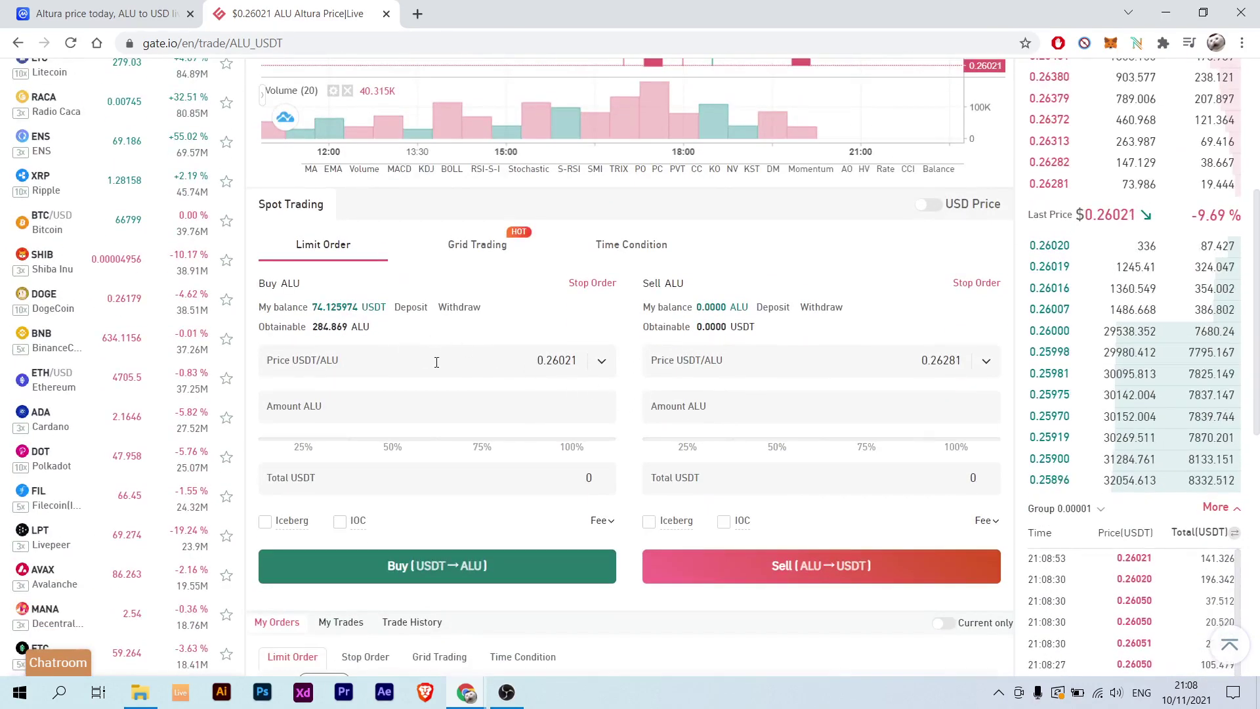
Step: Try buy amounts of the full USDT balance, 50% and 100% in the ALU limit order
click(343, 308)
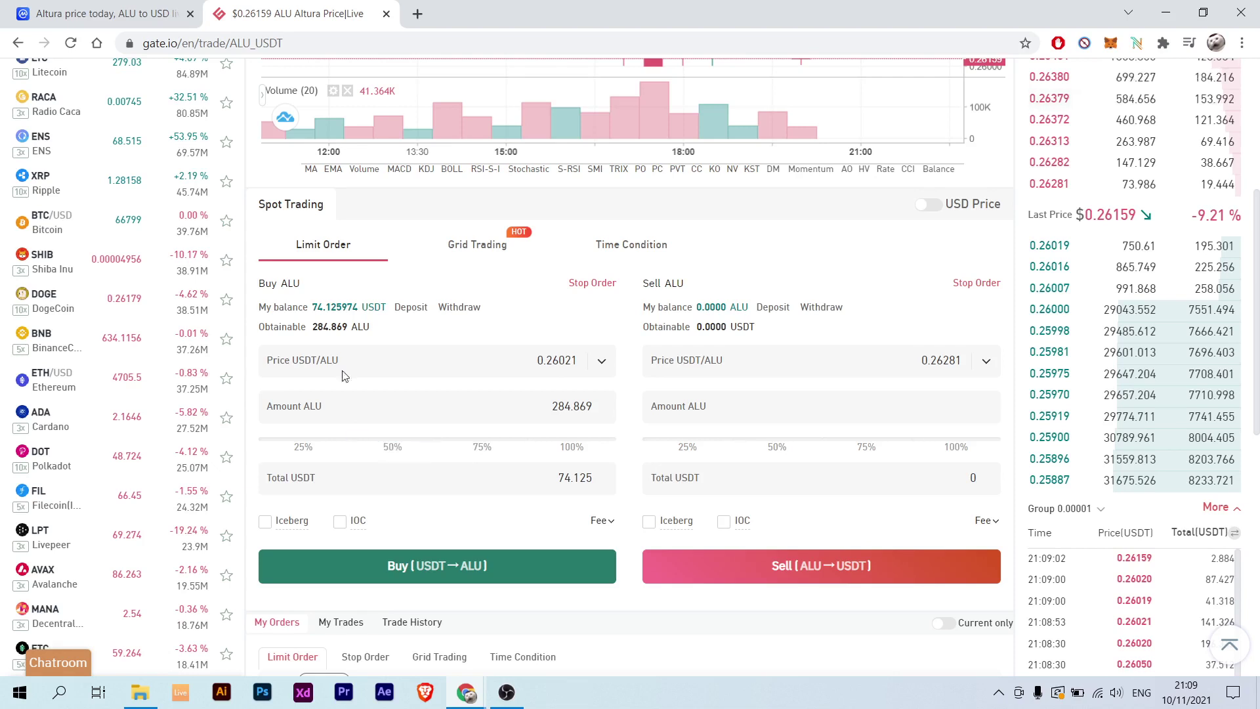
click(397, 445)
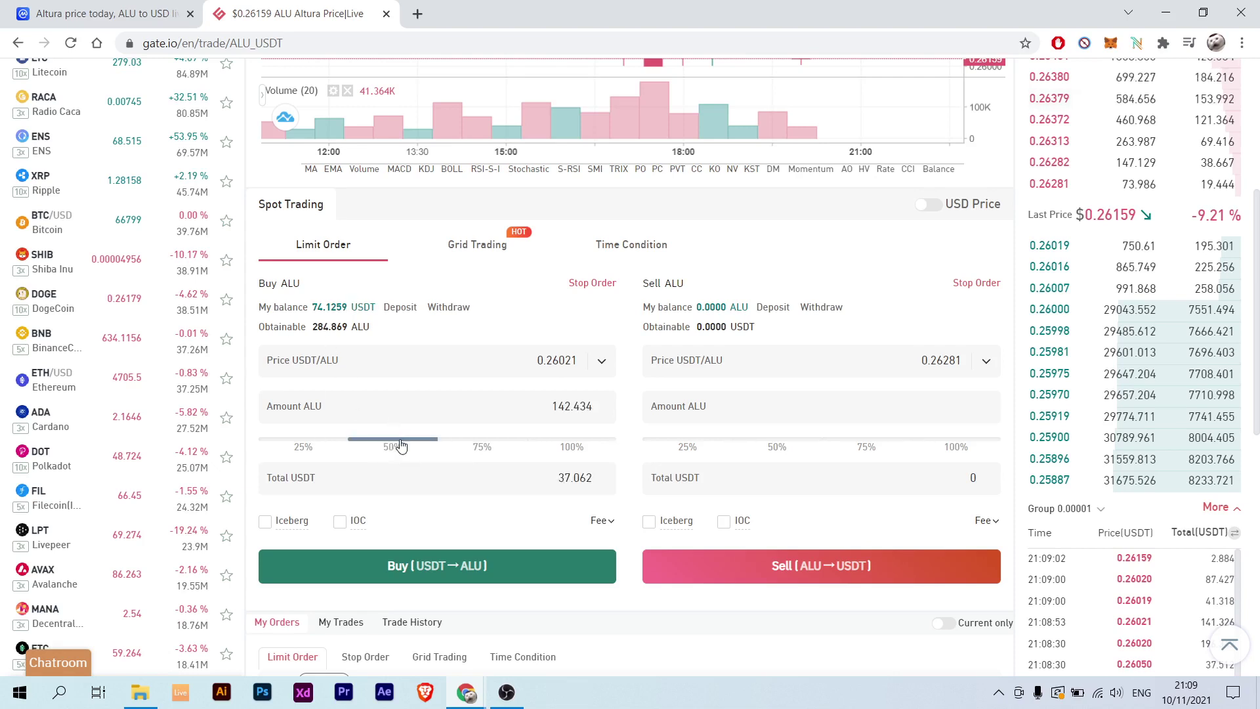
click(582, 445)
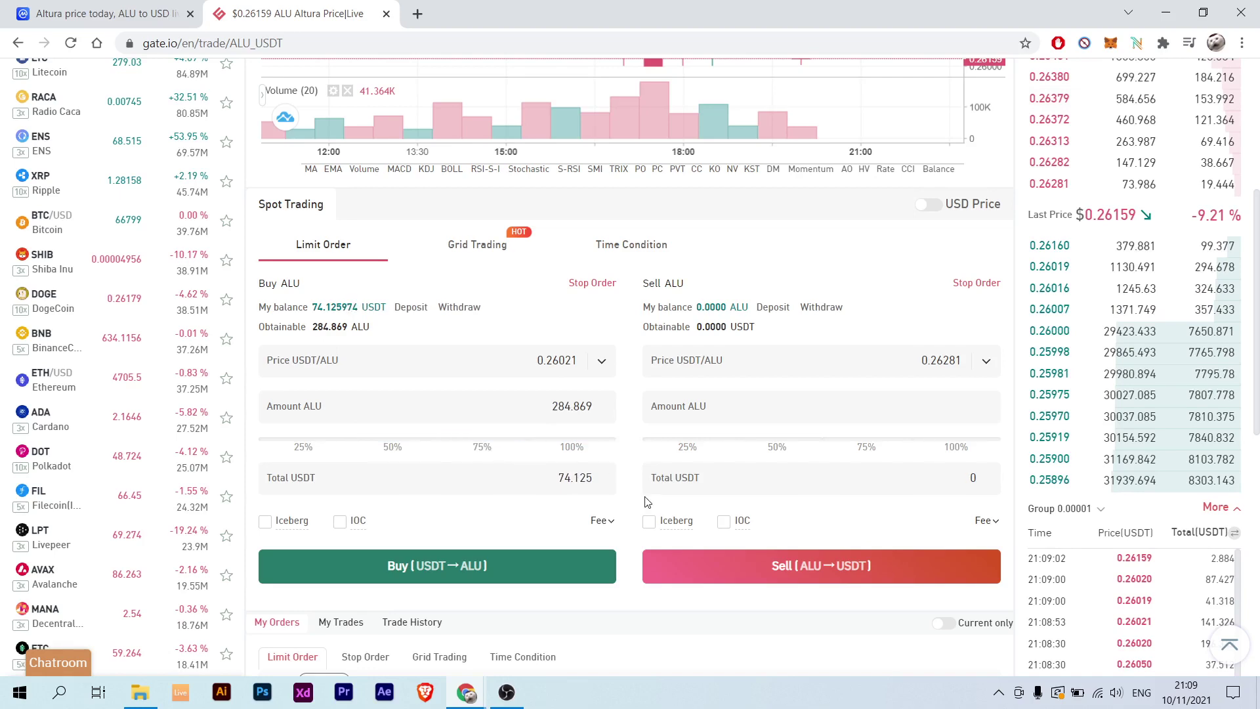
Step: Set the ALU limit order price to 0.26 USDT by picking a bid from the order book
scroll(627, 475, up, 1)
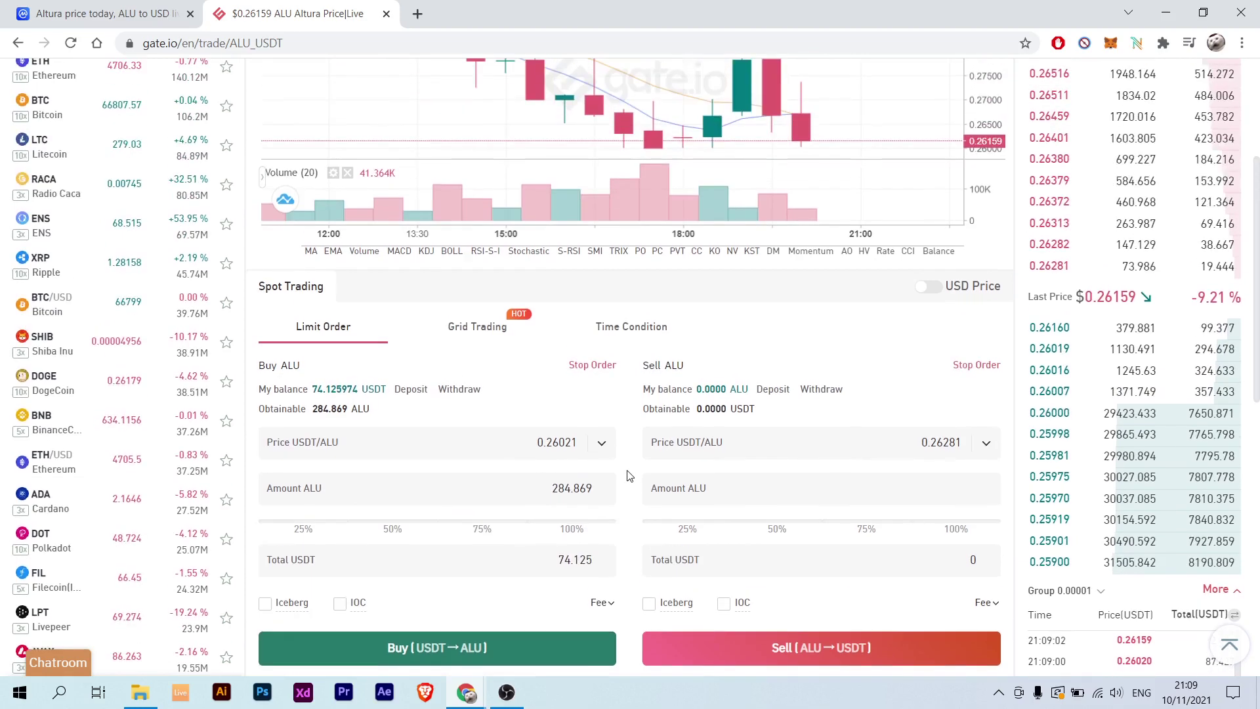
scroll(906, 413, up, 1)
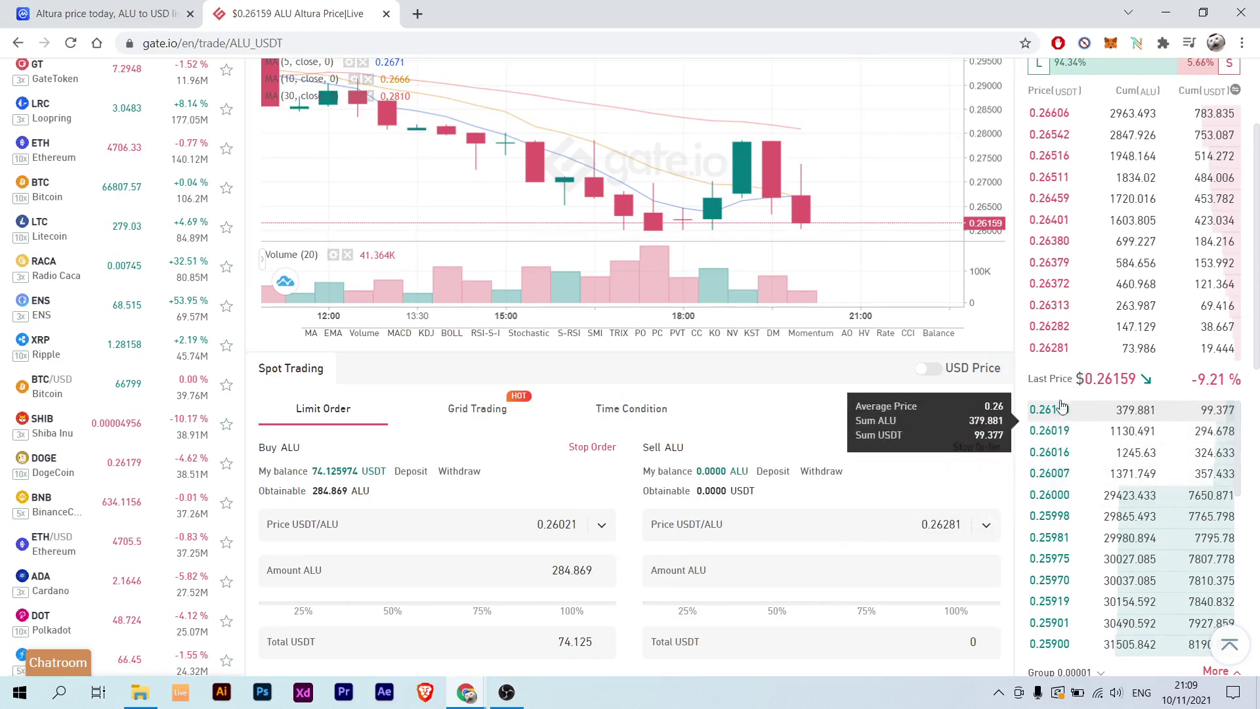
scroll(925, 424, down, 1)
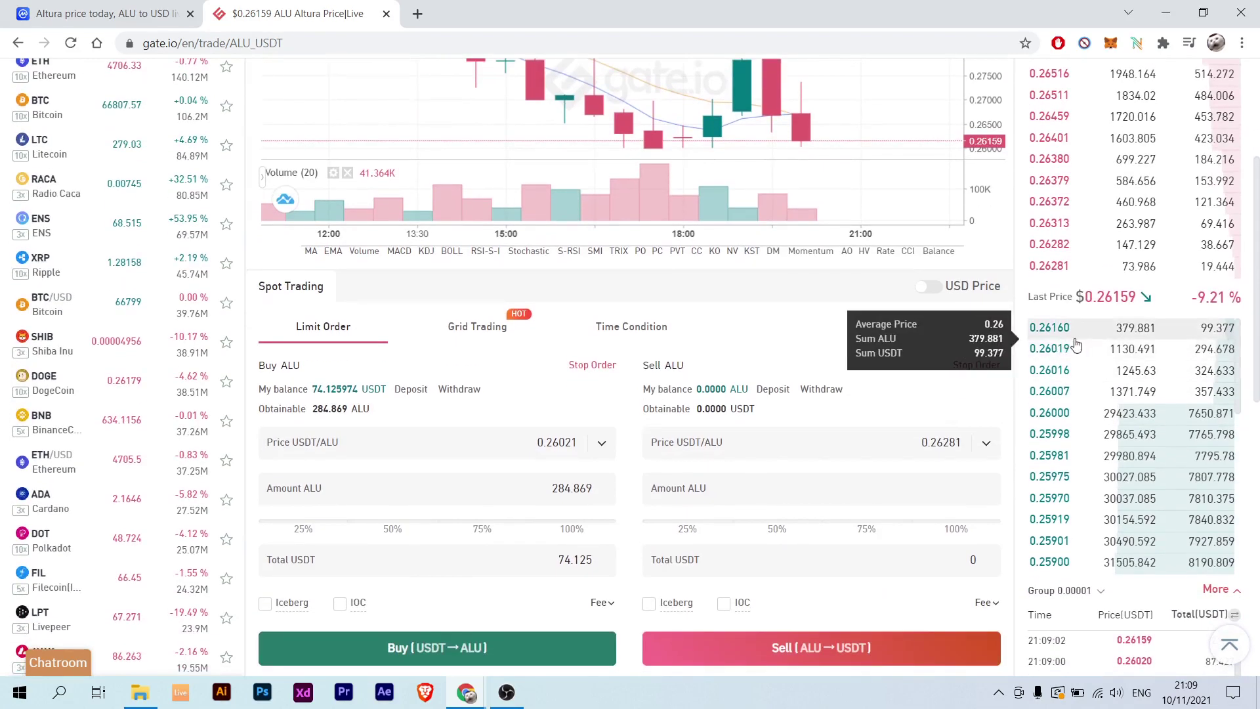
click(1085, 334)
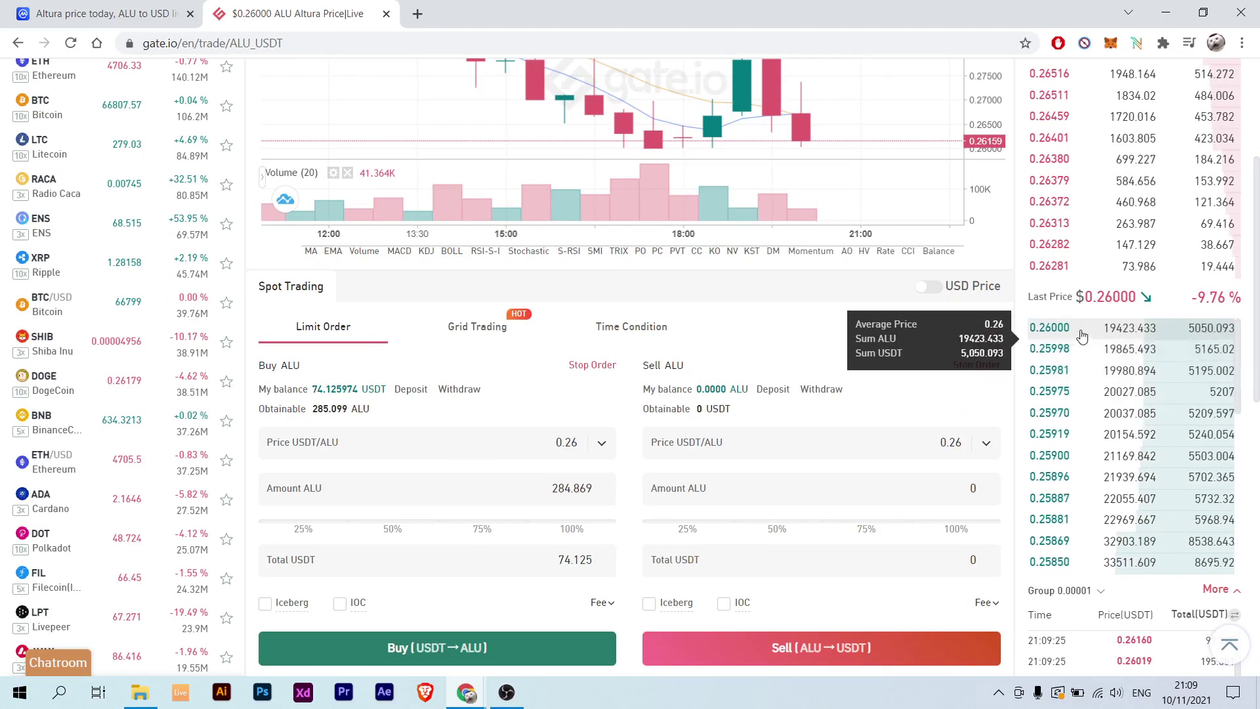
scroll(952, 347, up, 1)
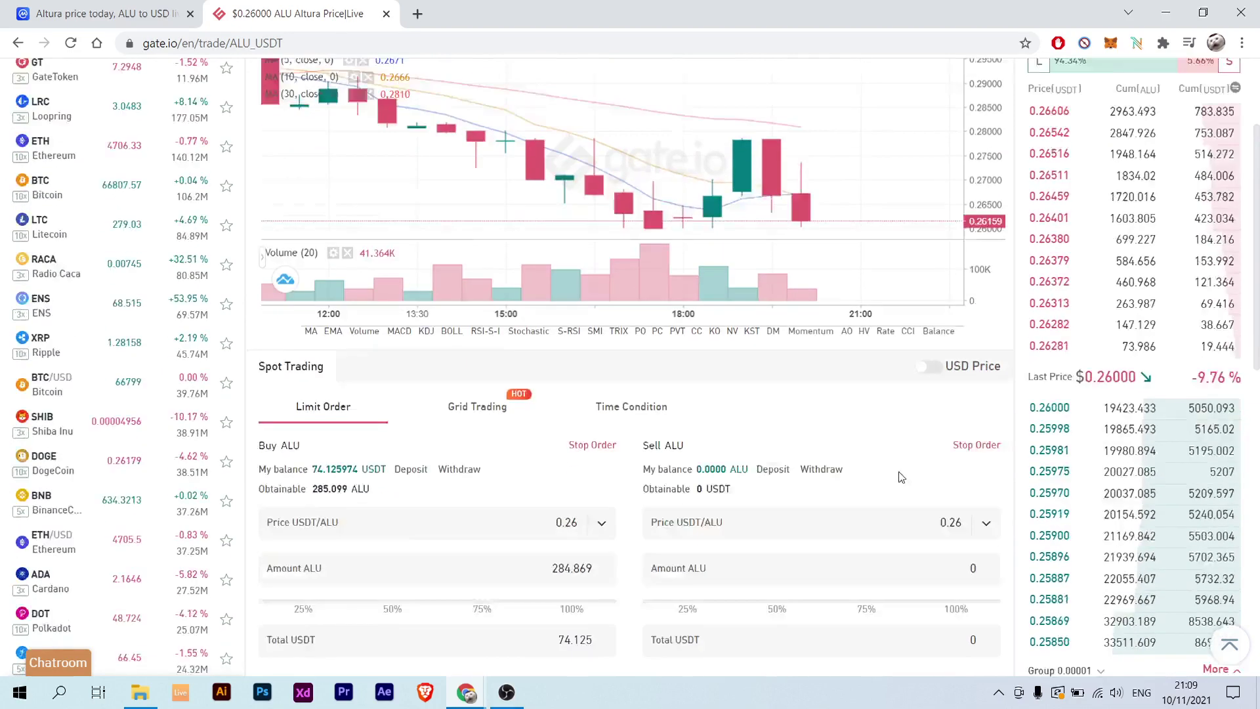
scroll(901, 477, down, 1)
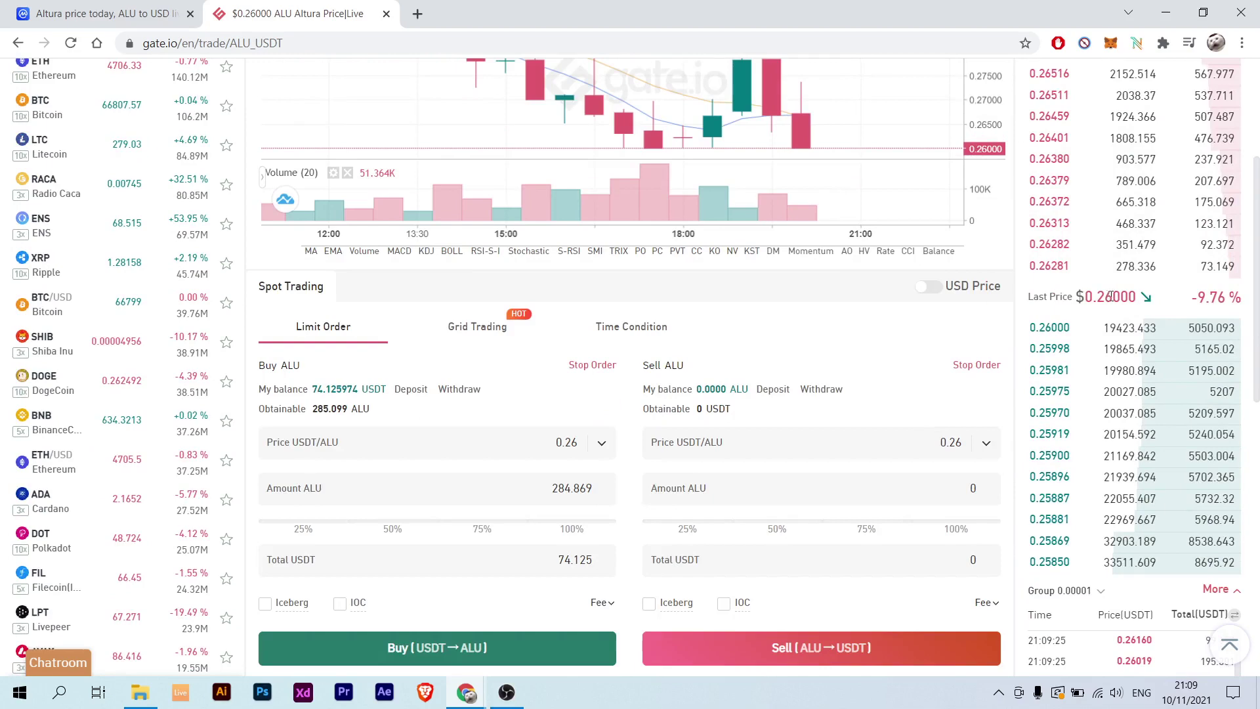
scroll(853, 329, up, 1)
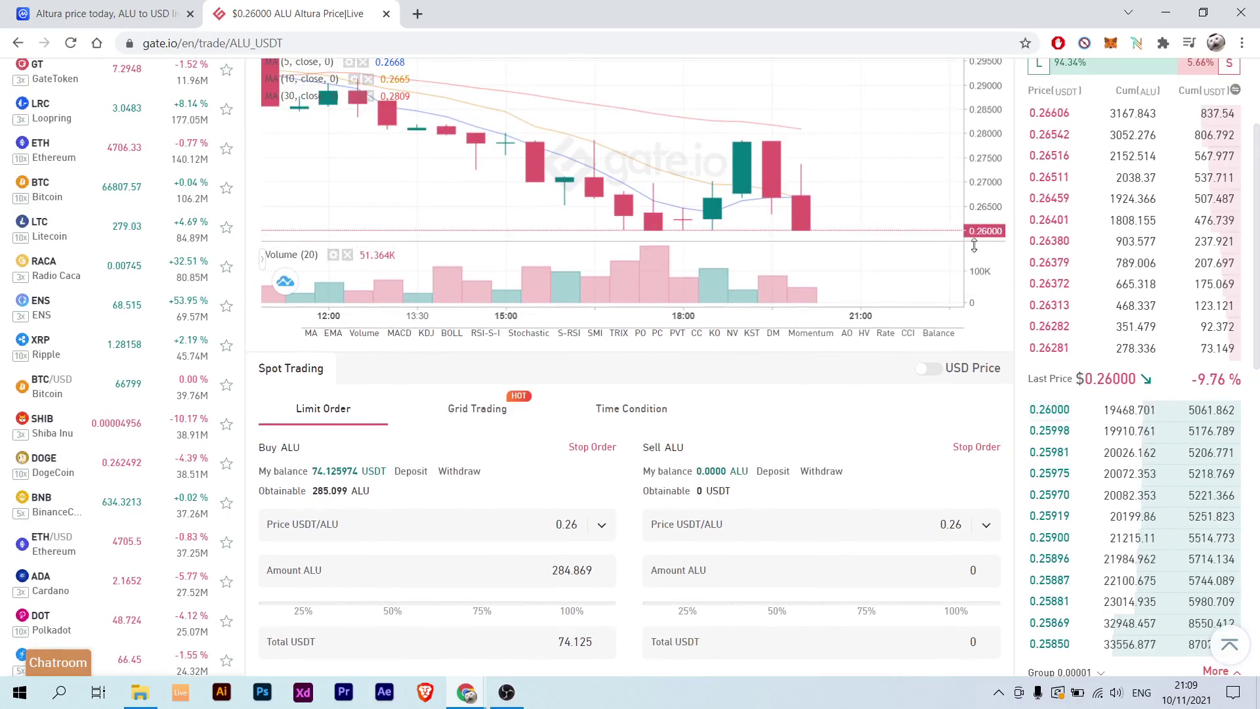
Step: Set the ALU buy amount to 50% of the available USDT balance
scroll(585, 345, down, 2)
click(392, 439)
scroll(394, 438, down, 2)
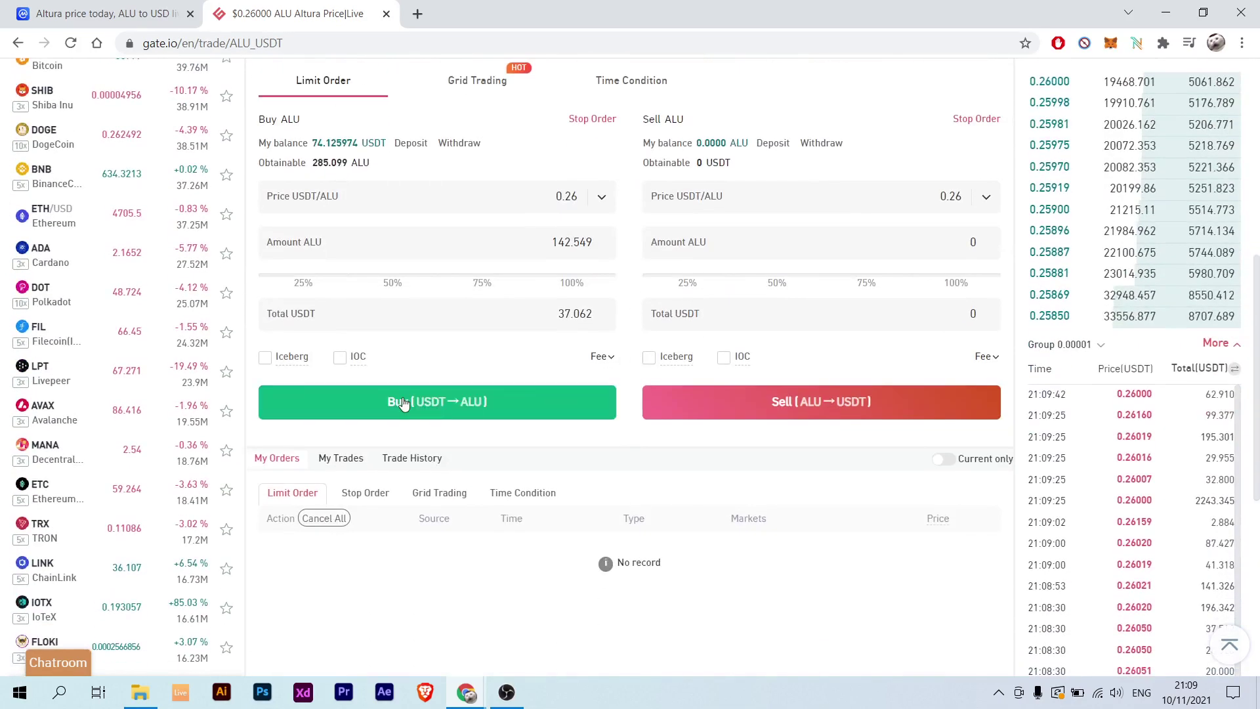